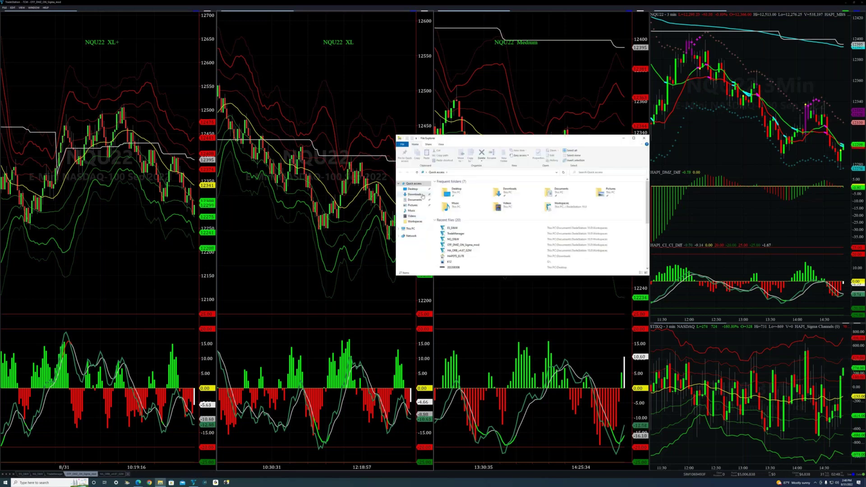
Step: Select the HAPDTS_ELITE package in Downloads, move the window aside, and bring up the browser
left_click(414, 194)
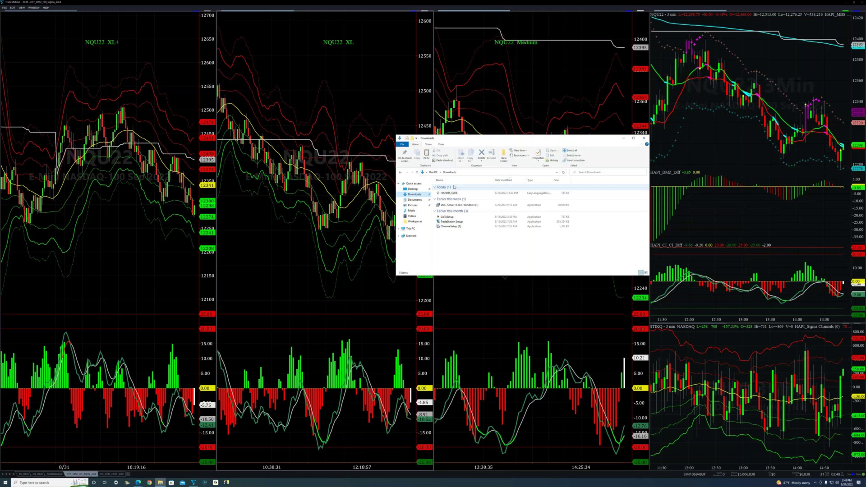
left_click(448, 194)
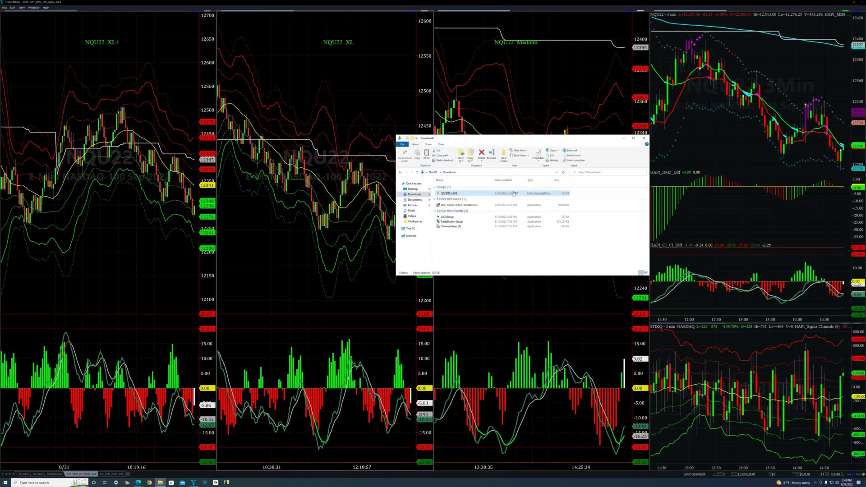
left_click_drag(586, 141, 417, 166)
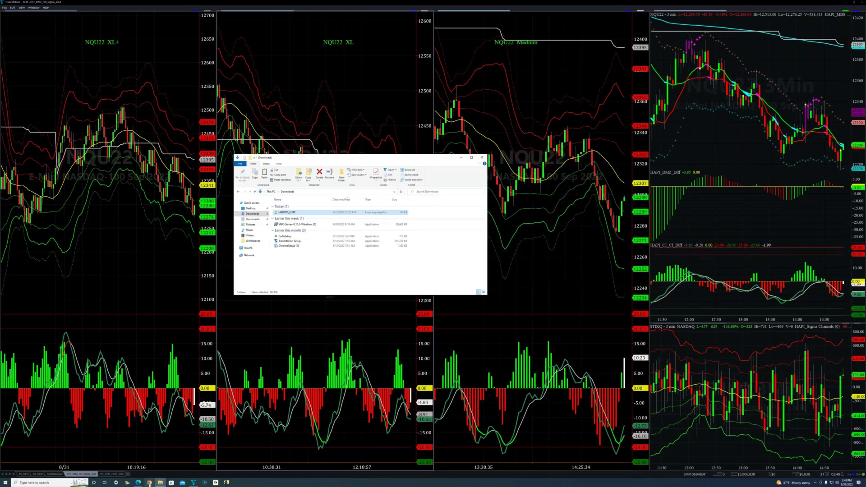
left_click(139, 483)
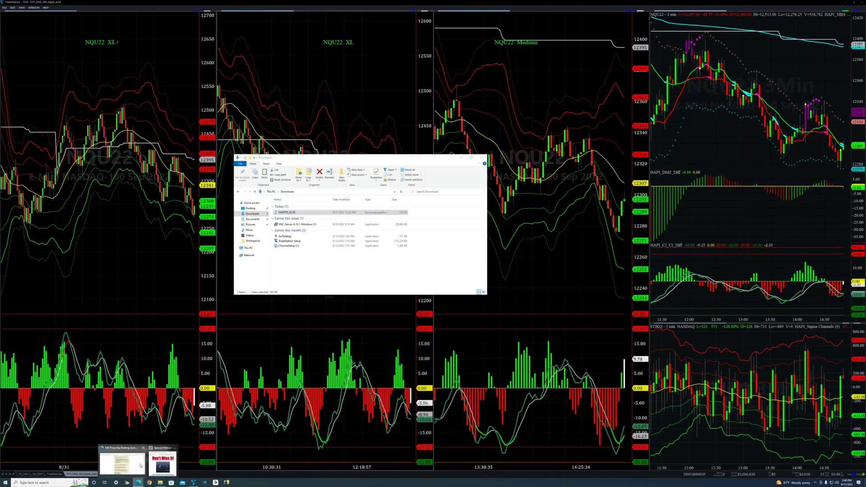
Step: Log in to the members area and return to the HA Prop DayTrading Systems page
left_click(141, 466)
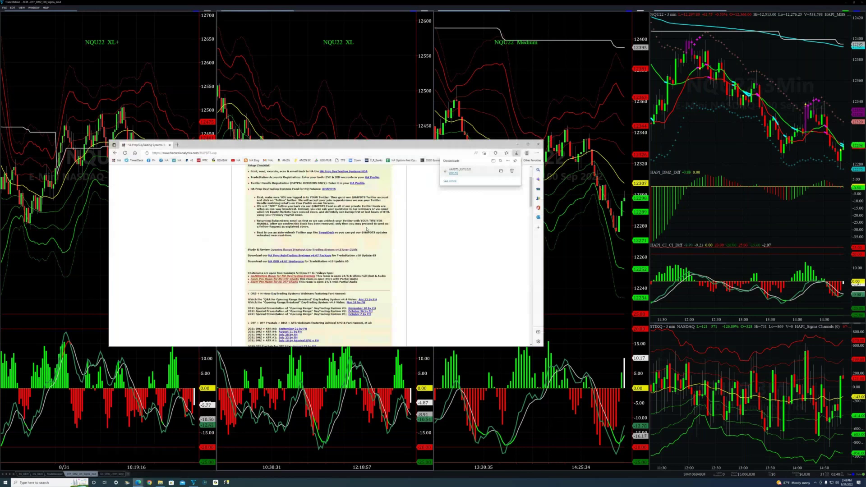
scroll(274, 210, "up", 2)
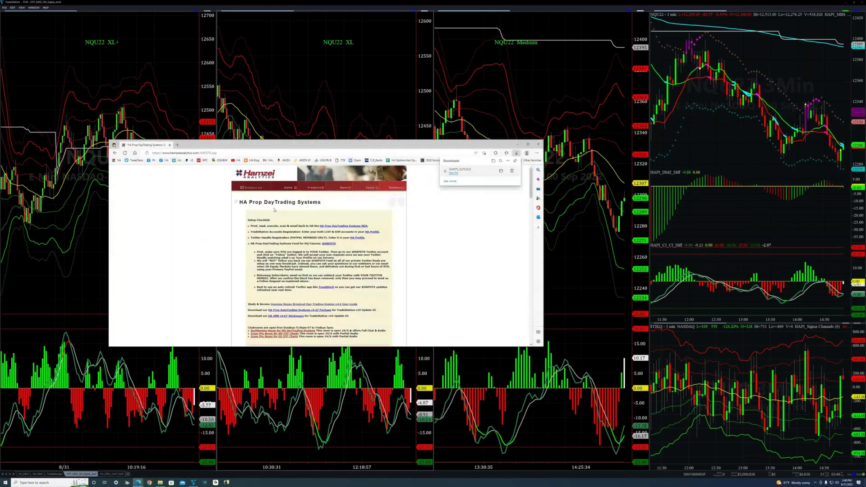
left_click(384, 190)
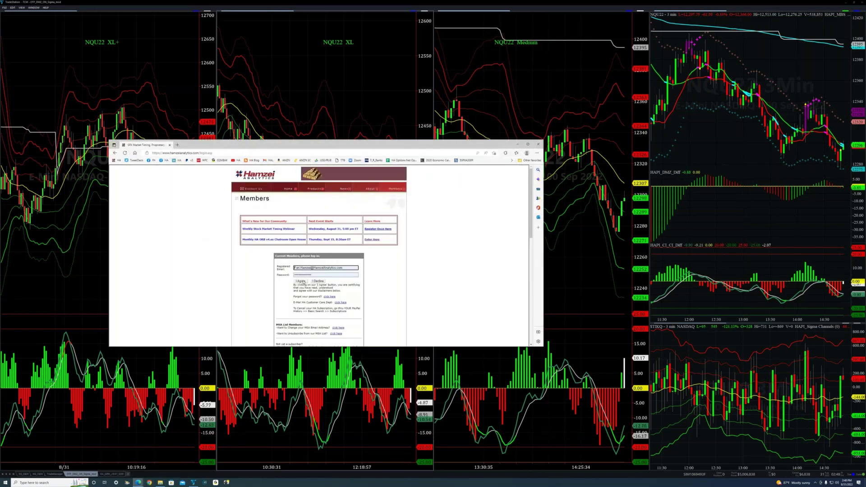
left_click(301, 281)
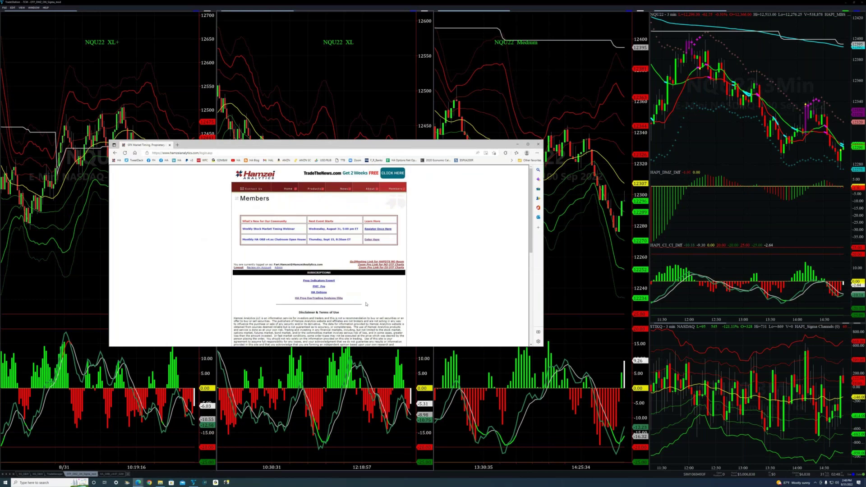
left_click(328, 298)
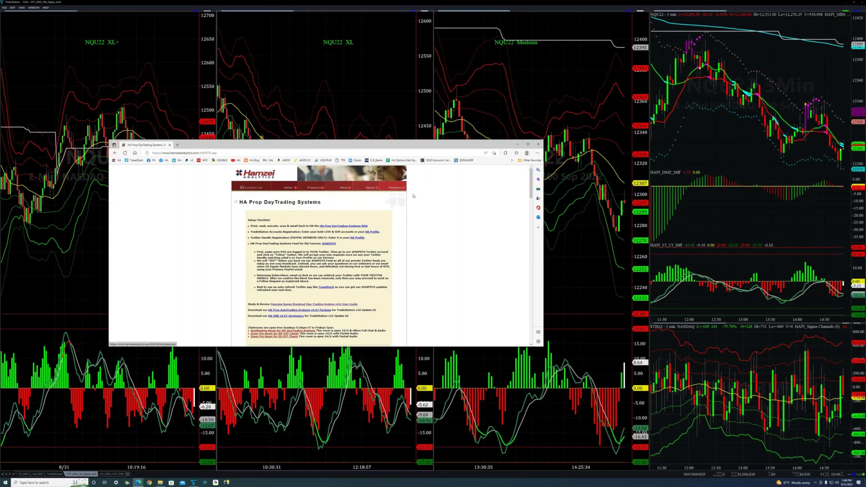
Step: Open the HAPDTS_ELITE package in the Import Wizard and start importing its studies
left_click(518, 146)
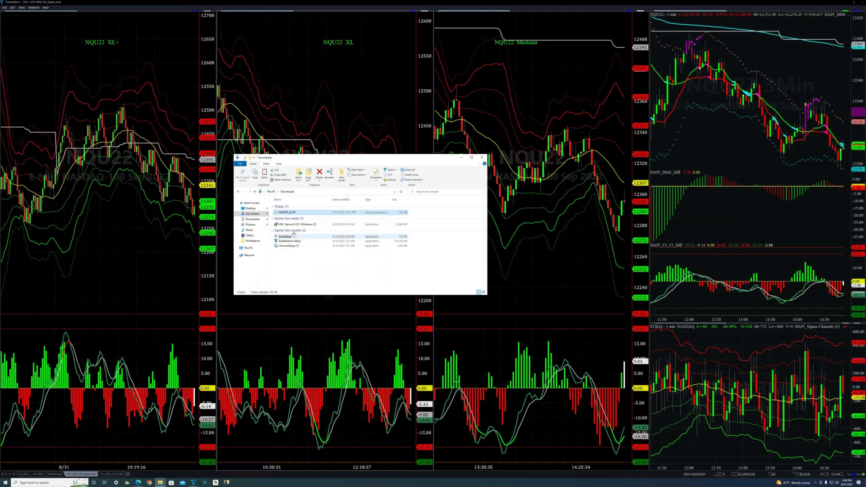
double_click(289, 213)
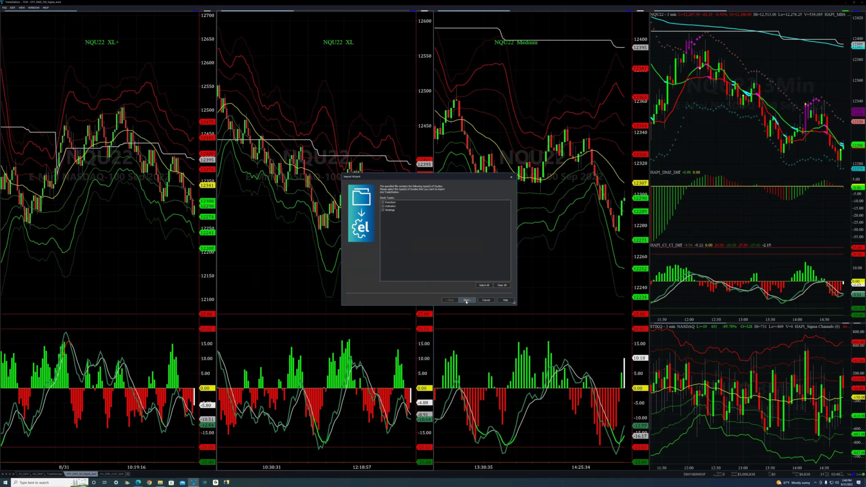
left_click(467, 301)
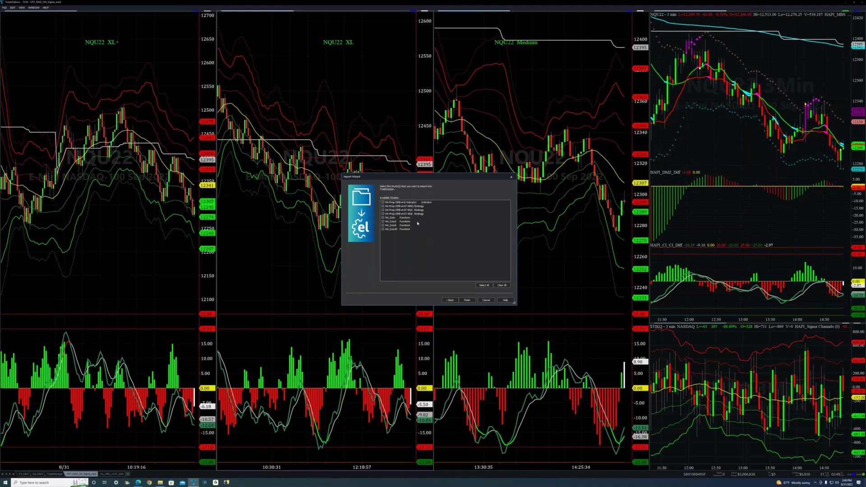
left_click(466, 300)
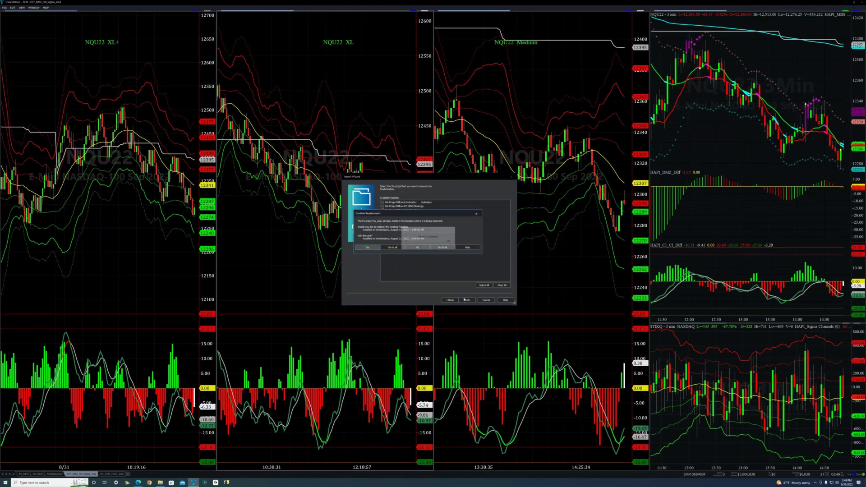
Step: Approve replacing HA_Zulu, acknowledge the strategy and function transfer reminders, and dismiss the success message
left_click(393, 248)
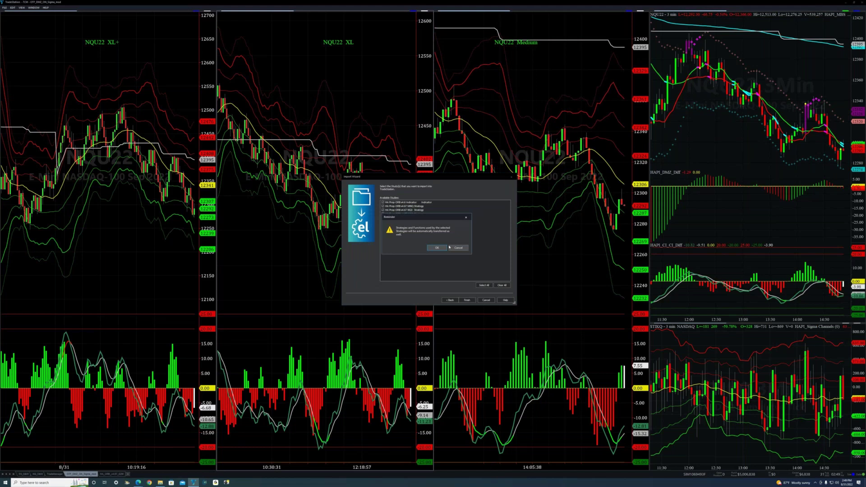
left_click(450, 247)
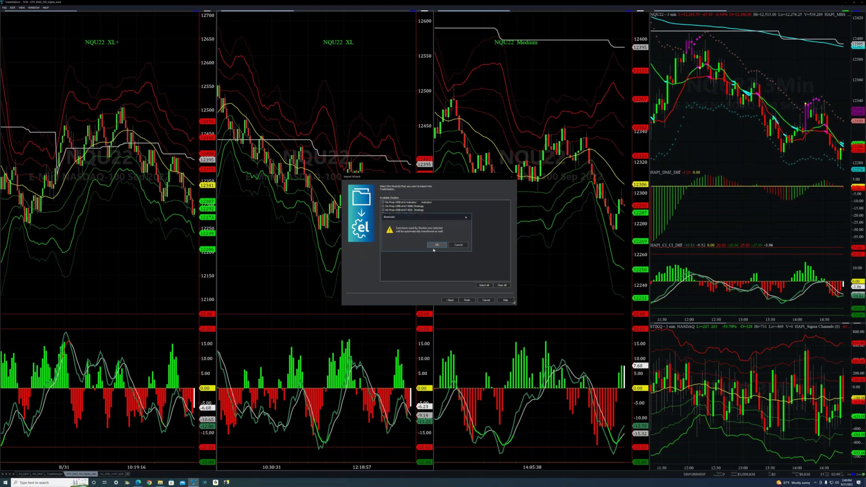
left_click(436, 245)
key("Return")
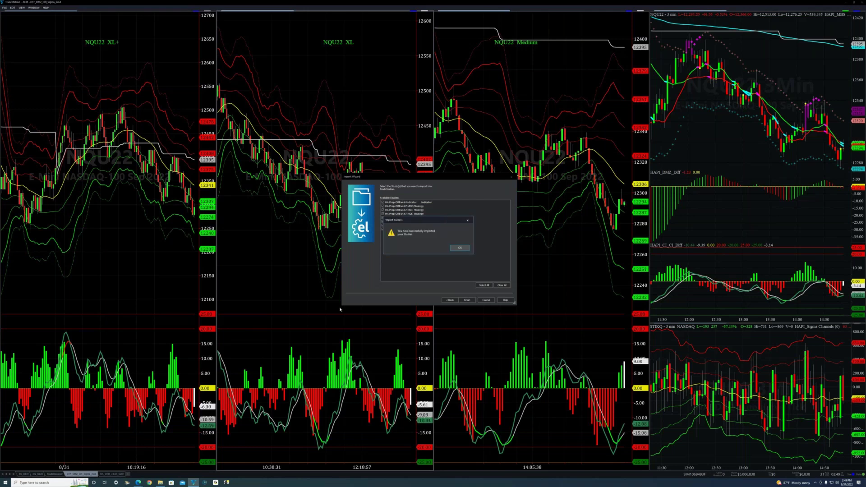
left_click(460, 248)
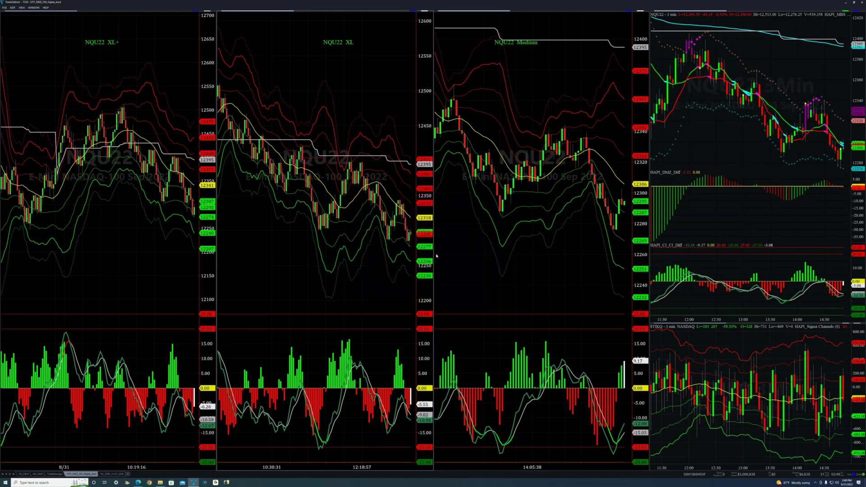
Step: Launch the Development Environment and run Build > Verify All, confirming the prompt
left_click(205, 483)
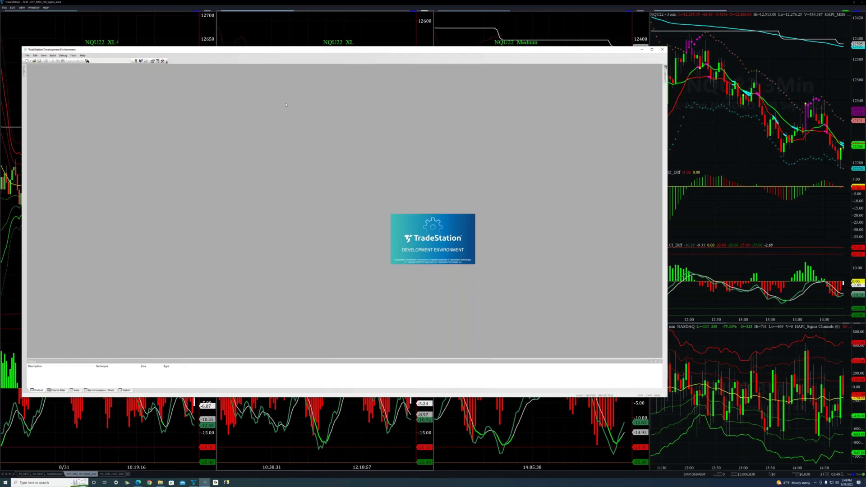
left_click_drag(275, 52, 340, 64)
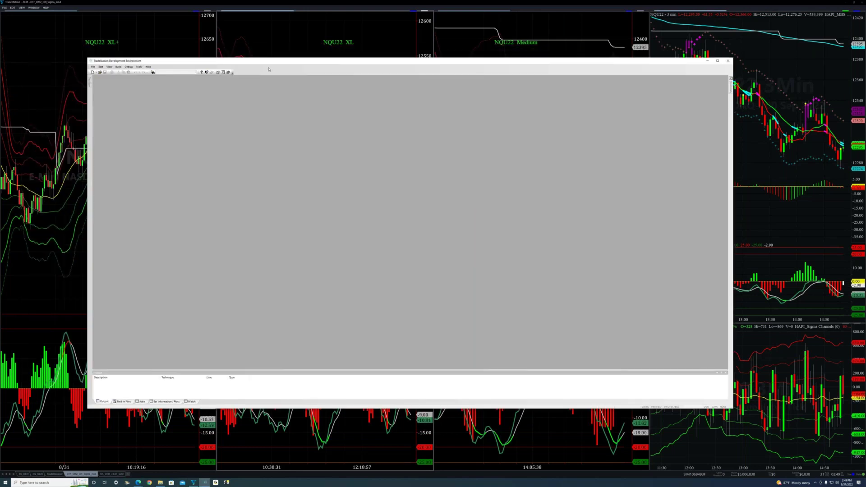
left_click(118, 67)
left_click(126, 76)
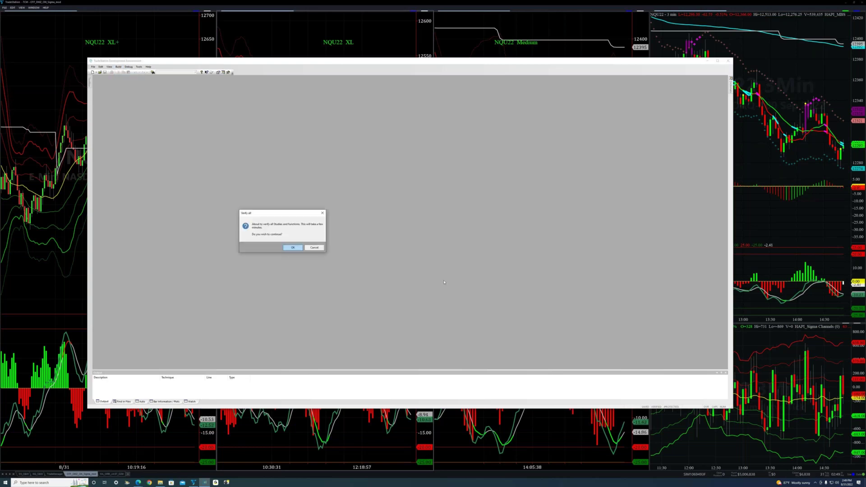
left_click(293, 248)
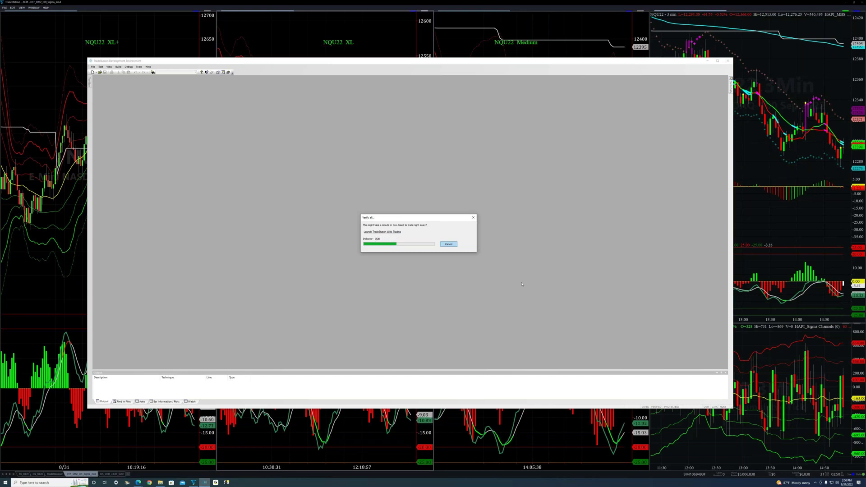
Step: Switch to the HA_ORB_v4.6T_02M workspace and scroll the NQU22 chart to review ORB levels
left_click(781, 216)
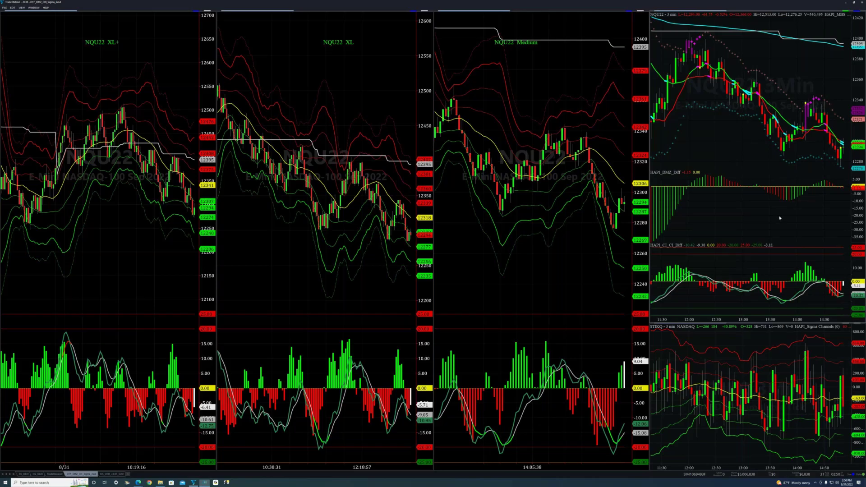
left_click(118, 475)
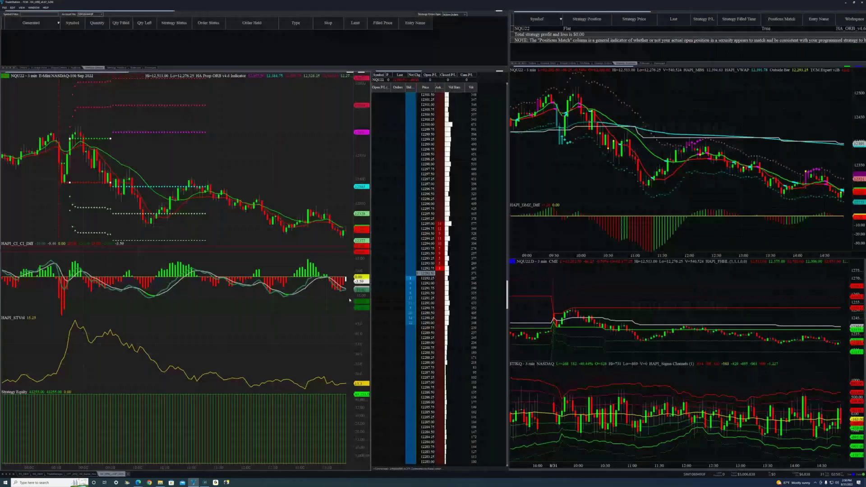
scroll(263, 233, "up", 2)
scroll(264, 231, "up", 3)
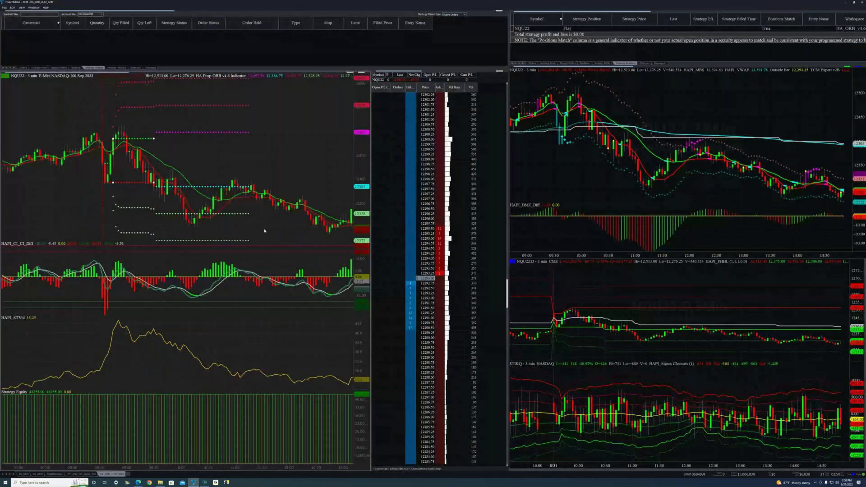
scroll(265, 231, "up", 3)
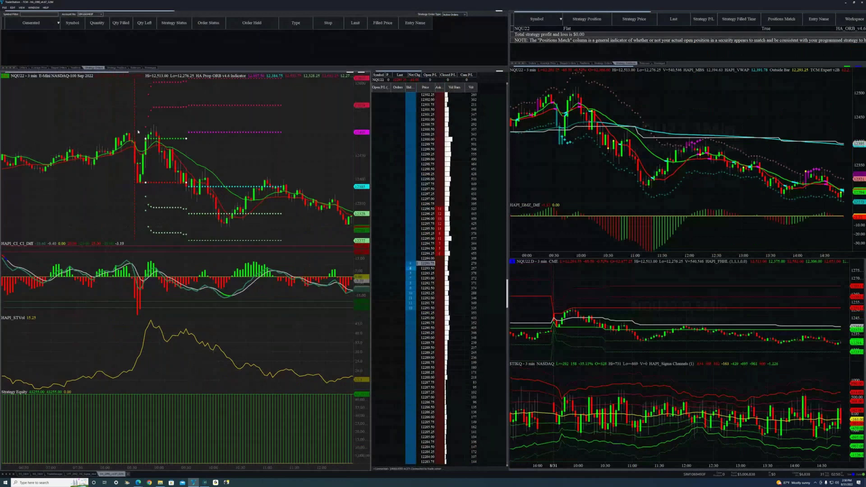
scroll(129, 171, "up", 1)
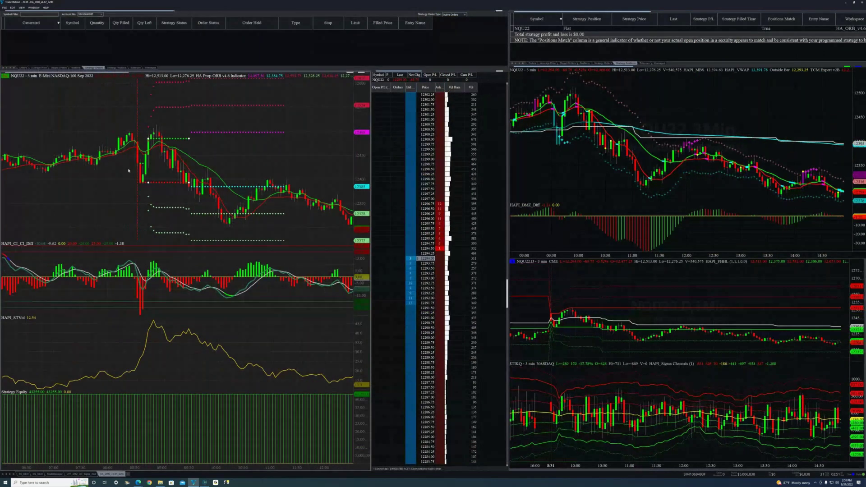
scroll(132, 174, "up", 10)
scroll(137, 181, "up", 4)
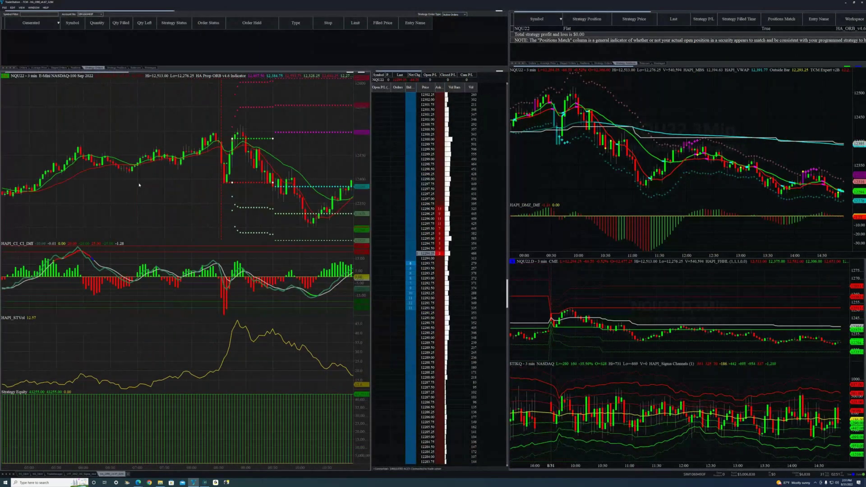
scroll(139, 185, "down", 20)
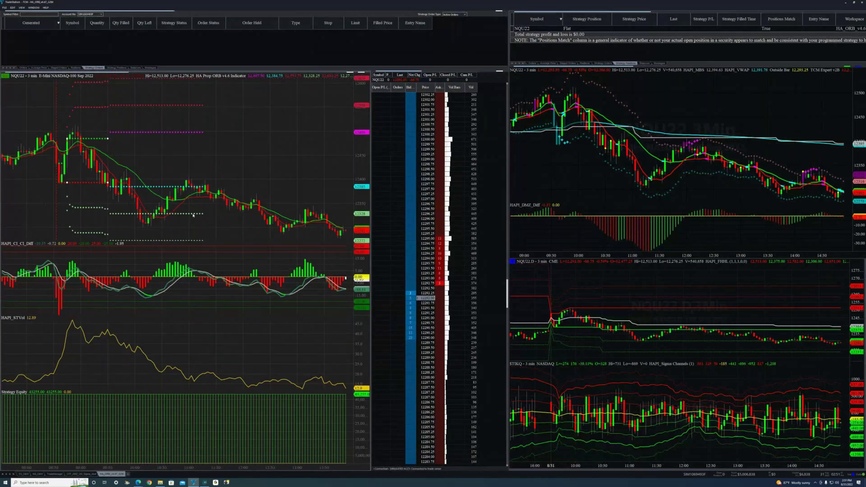
scroll(193, 216, "down", 15)
scroll(193, 215, "up", 15)
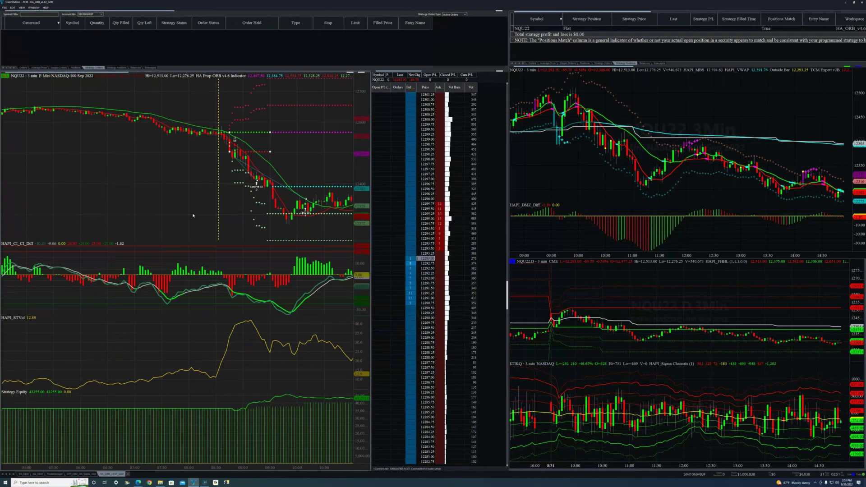
scroll(260, 214, "up", 1)
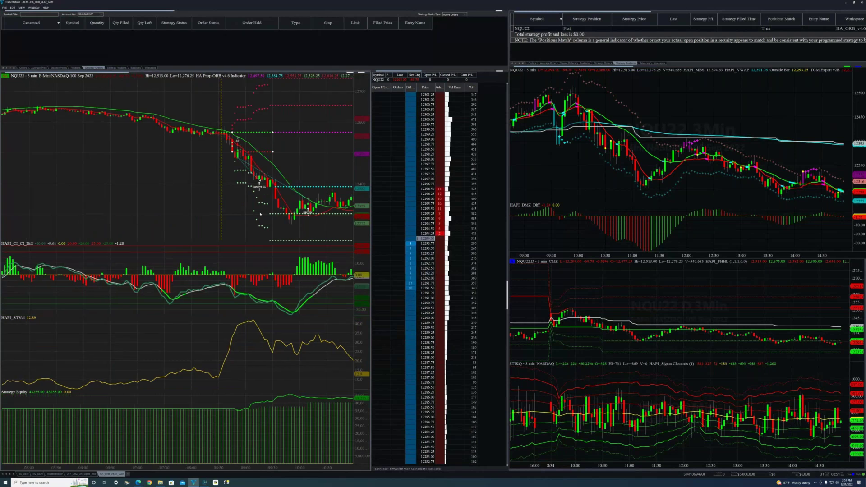
scroll(260, 214, "down", 6)
scroll(249, 213, "down", 9)
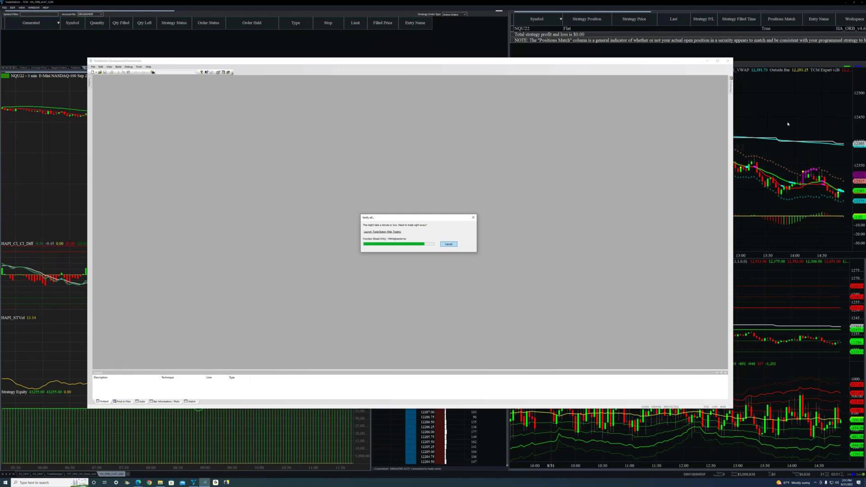
left_click(789, 124)
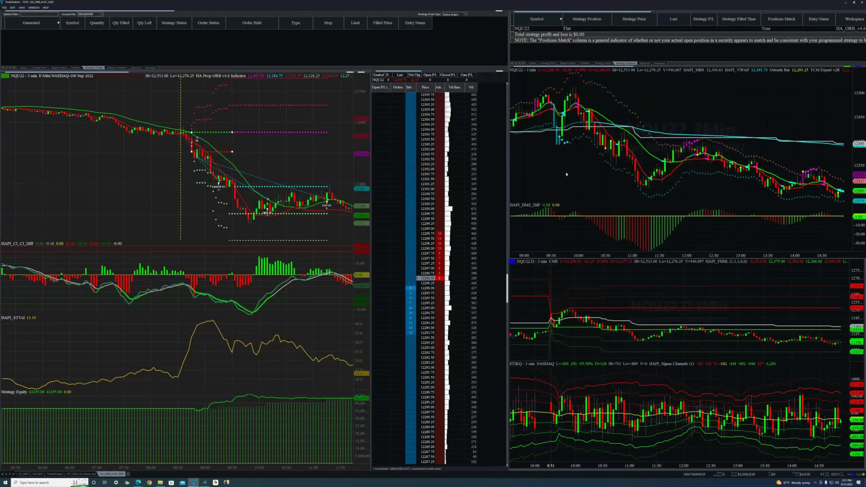
Step: Open the chart's study options, then return to the Development Environment to check verification results
right_click(140, 171)
mouse_move(155, 183)
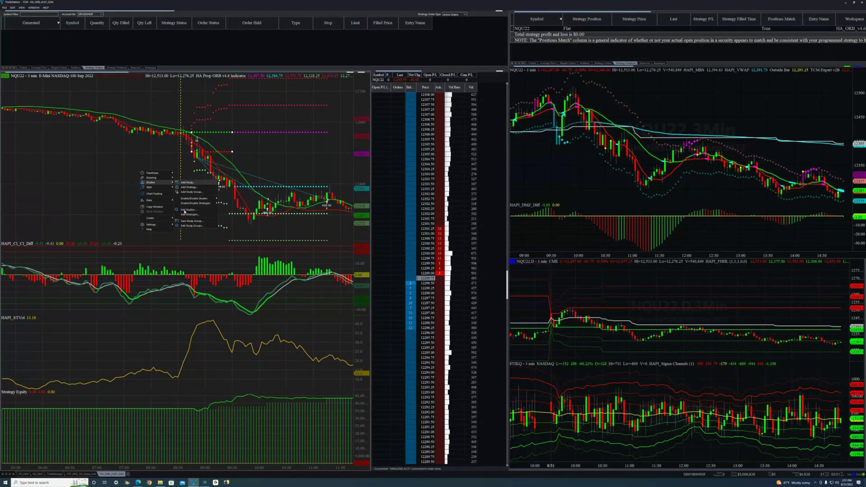
left_click(204, 482)
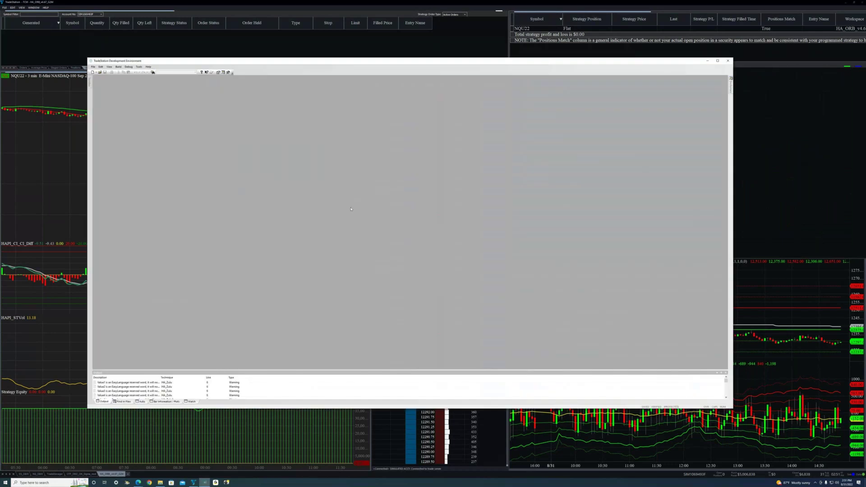
left_click(728, 61)
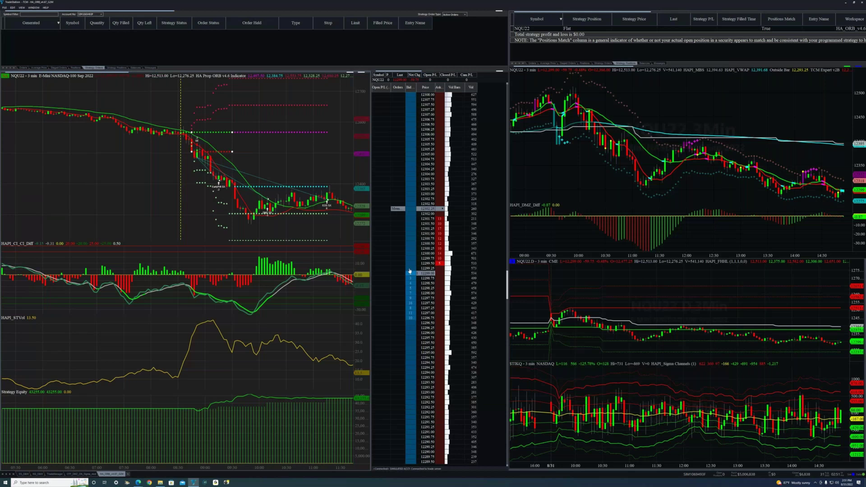
right_click(157, 186)
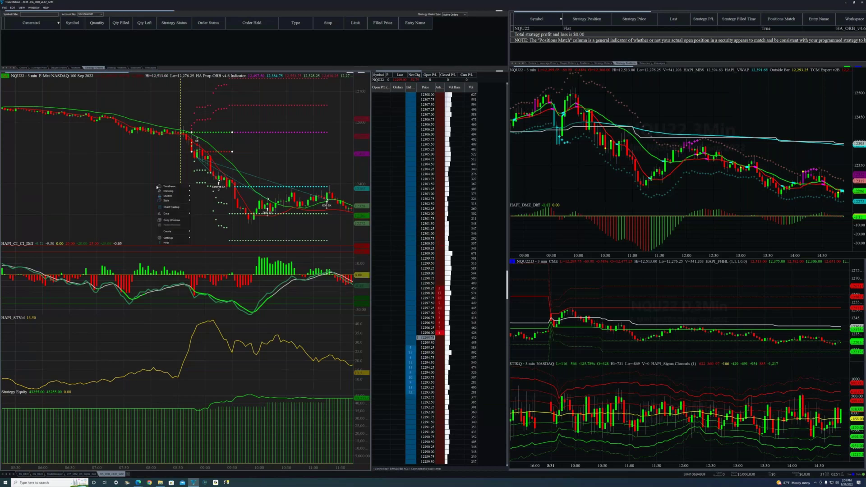
left_click(204, 196)
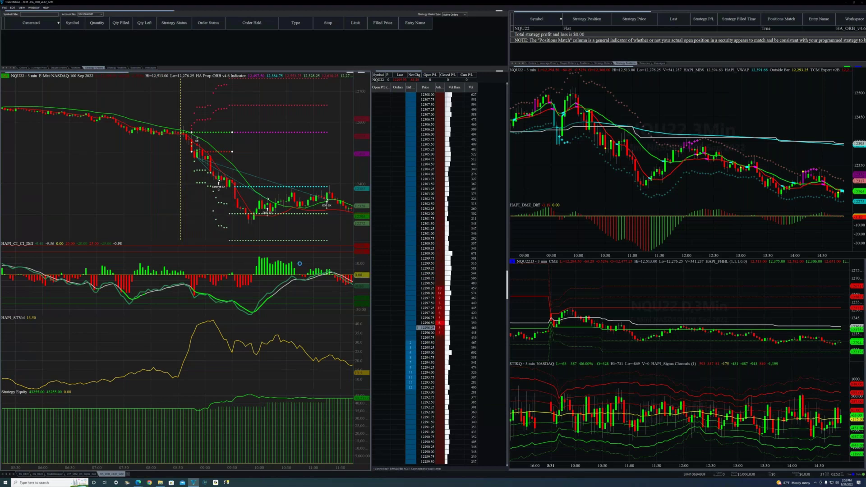
left_click(273, 313)
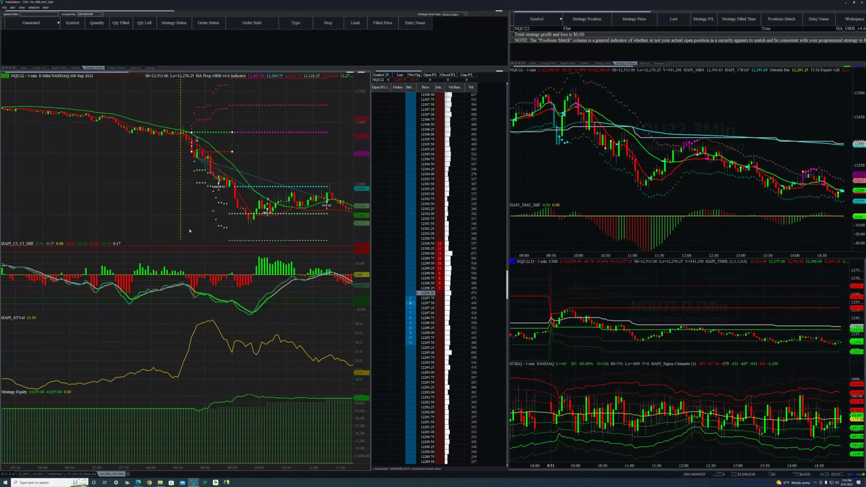
right_click(174, 212)
mouse_move(198, 223)
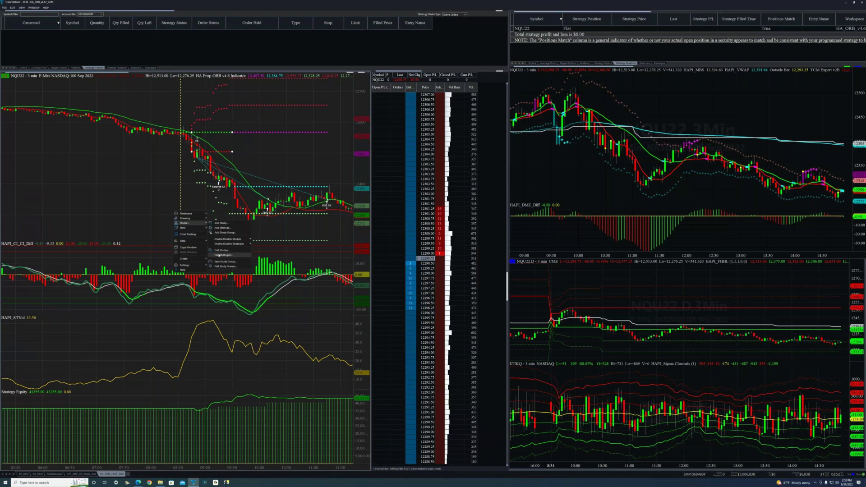
left_click(219, 256)
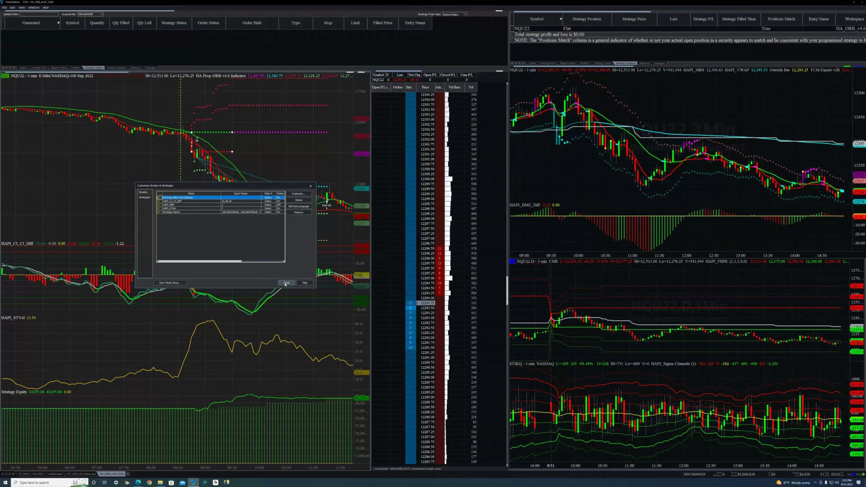
left_click(286, 283)
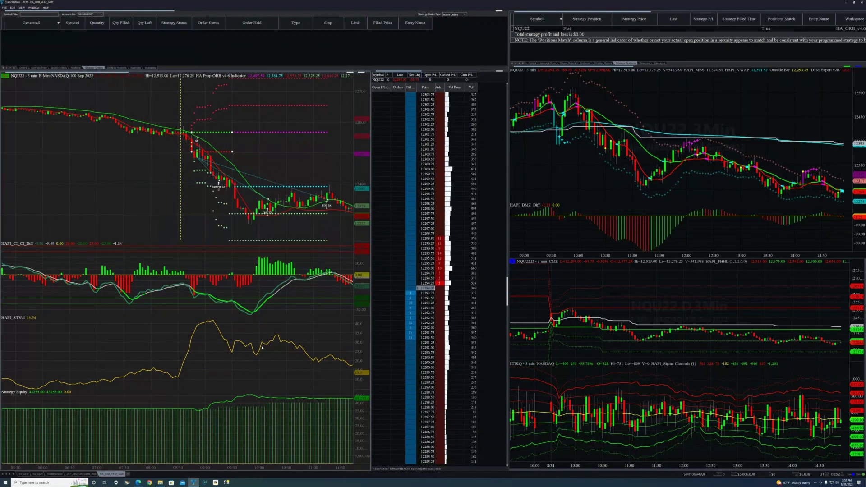
Step: Open Studies > Edit Strategies from the NQU22 chart's context menu
right_click(154, 196)
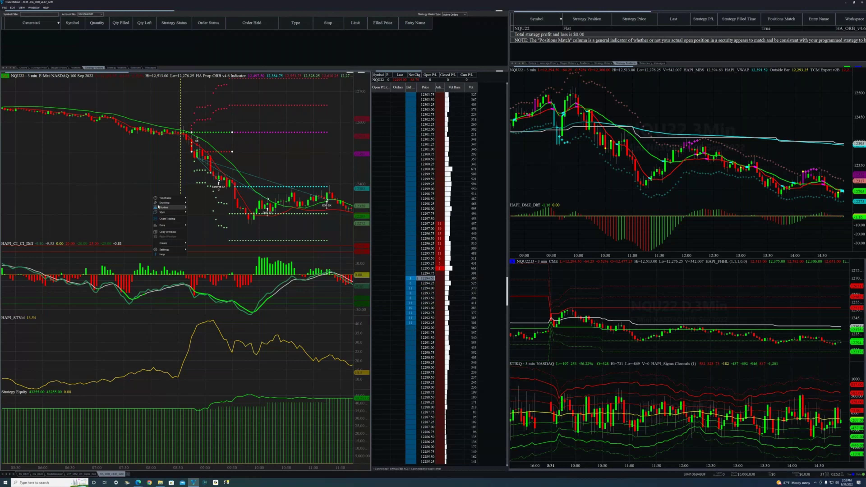
mouse_move(177, 209)
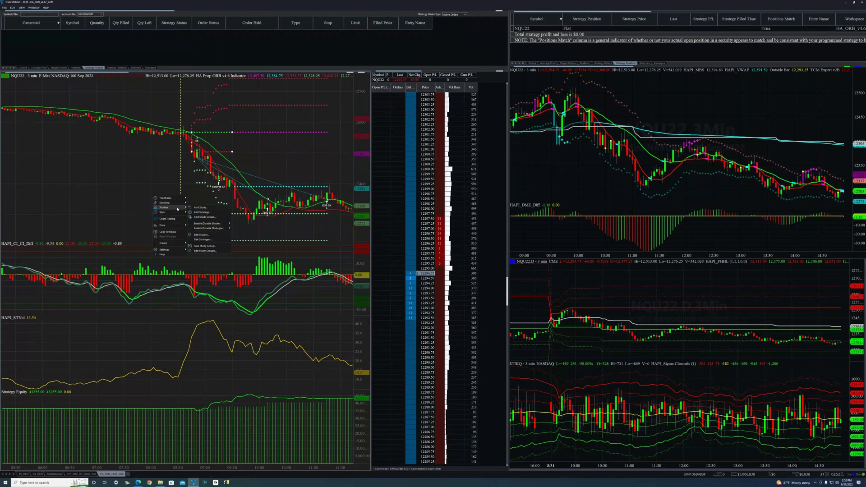
left_click(204, 240)
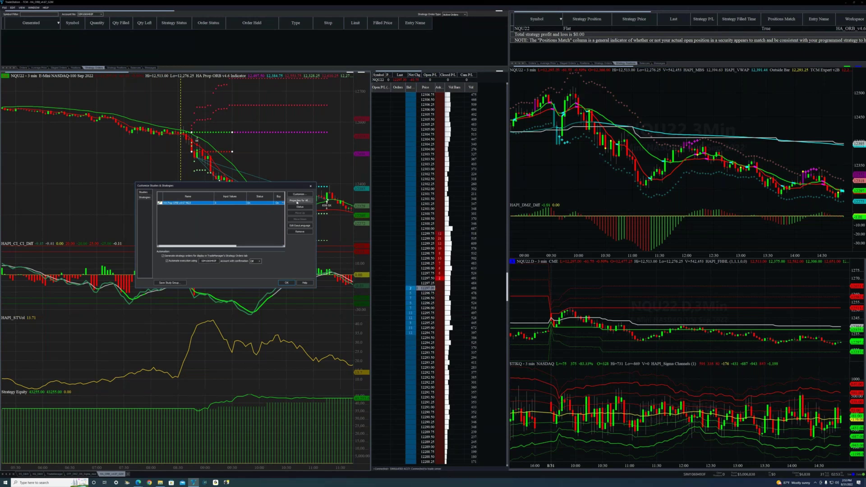
Step: Review the strategy properties' backtesting and fill logic settings, then OK both dialogs
left_click(298, 201)
left_click_drag(243, 176, 285, 164)
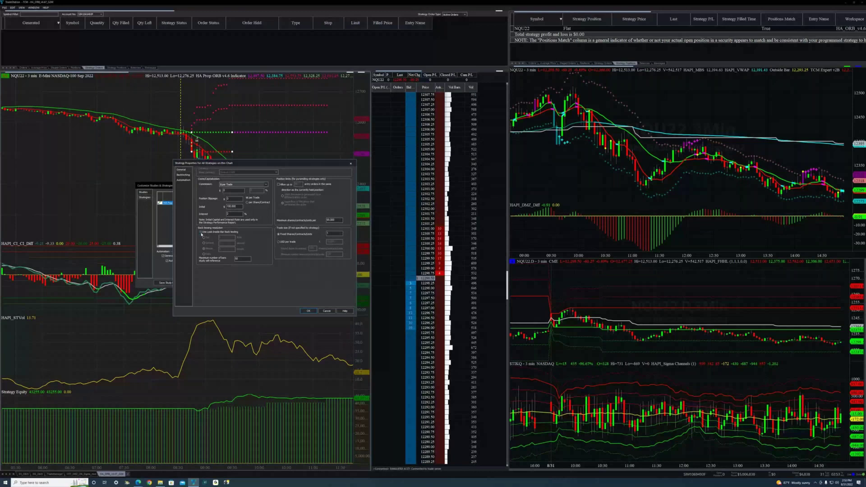
left_click(184, 174)
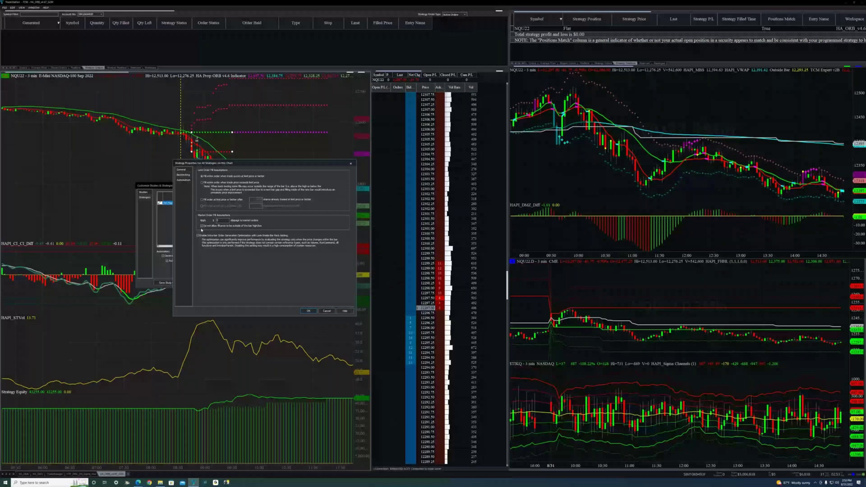
key("ctrl+Tab")
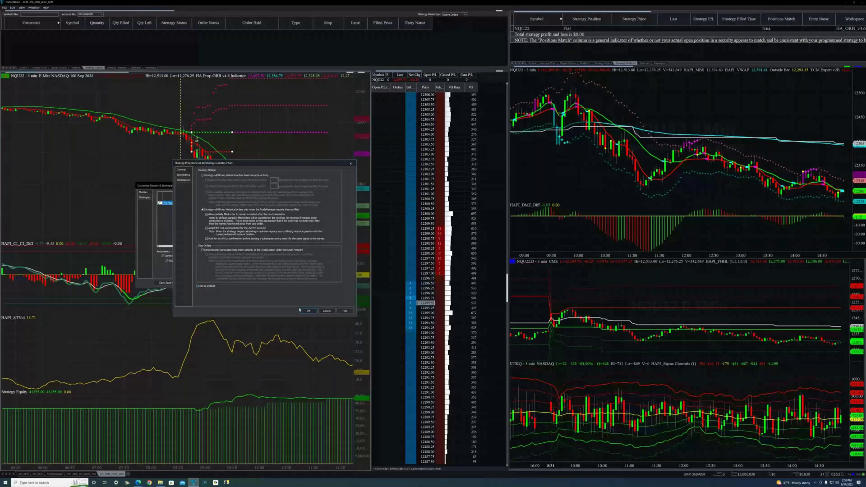
left_click(305, 312)
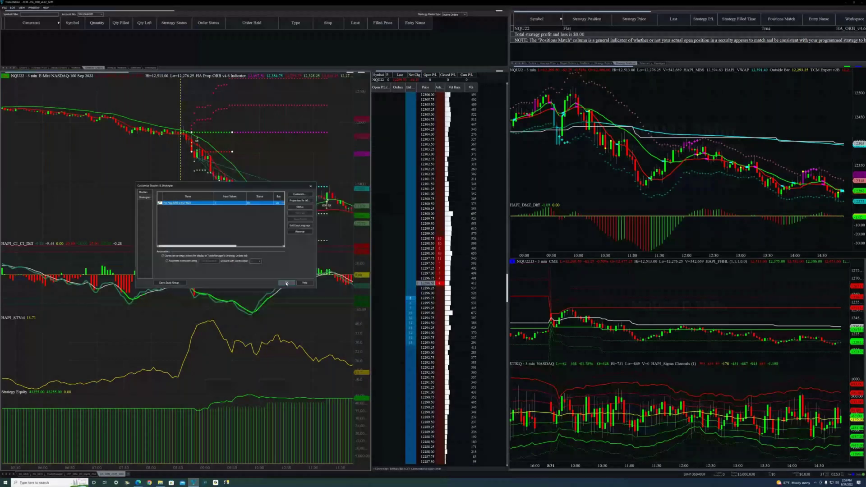
left_click(286, 283)
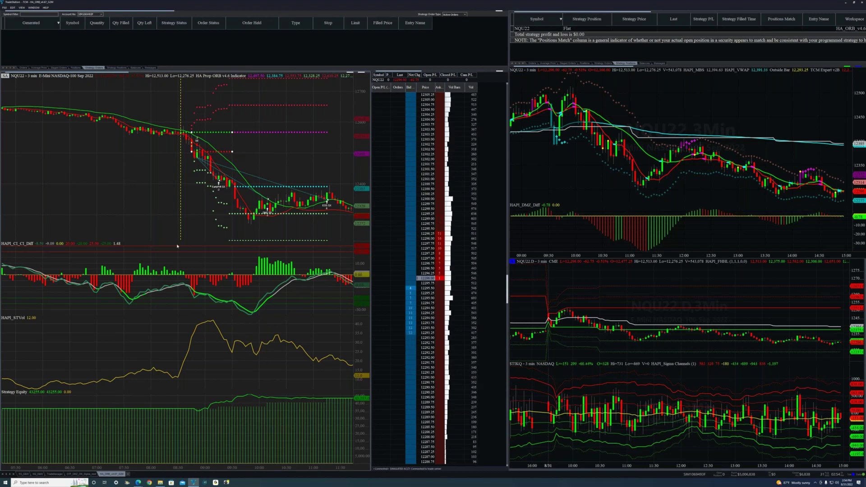
Step: Open Studies > Edit Strategies from the chart's context menu to list HA Prop ORB
right_click(153, 199)
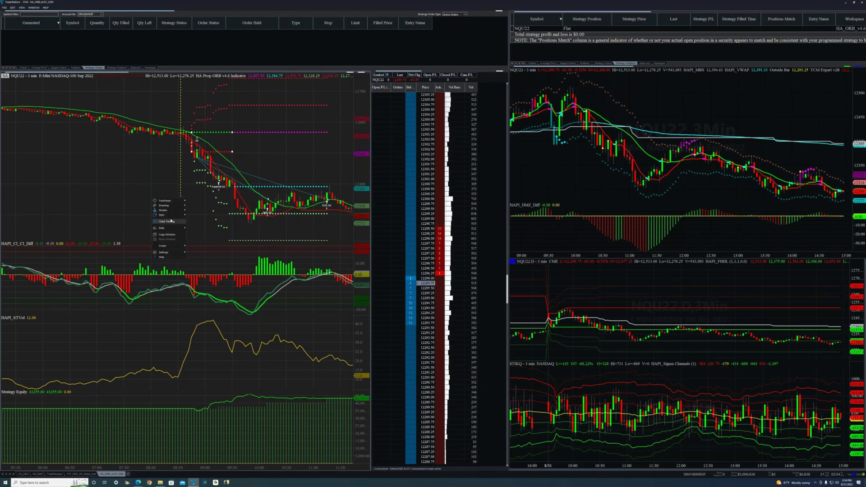
mouse_move(172, 212)
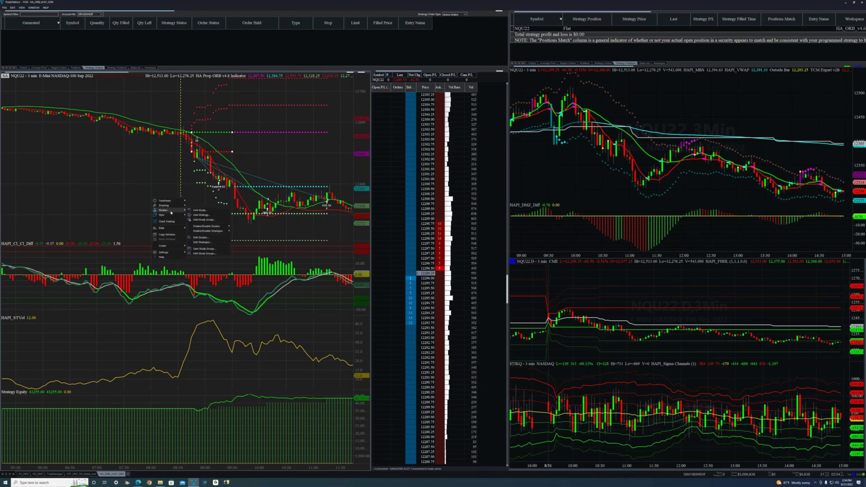
left_click(202, 243)
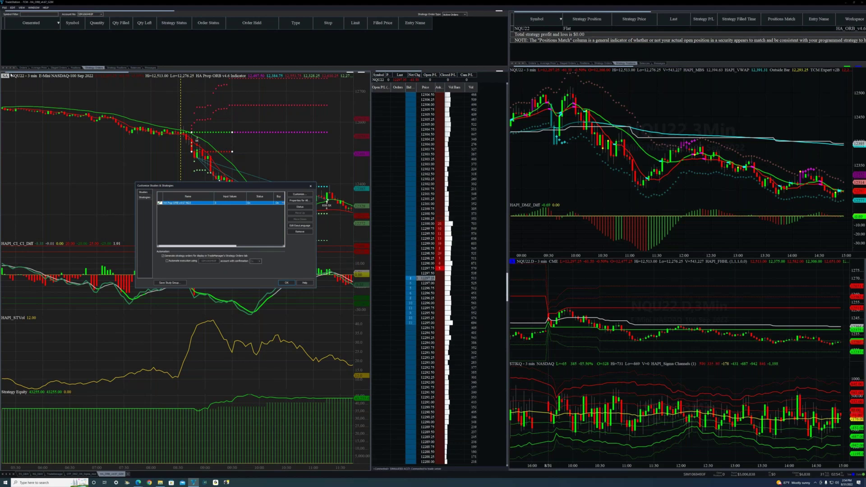
Step: Enable automated execution for HA Prop ORB, accept the agreement, and set confirmation to Off
left_click(180, 262)
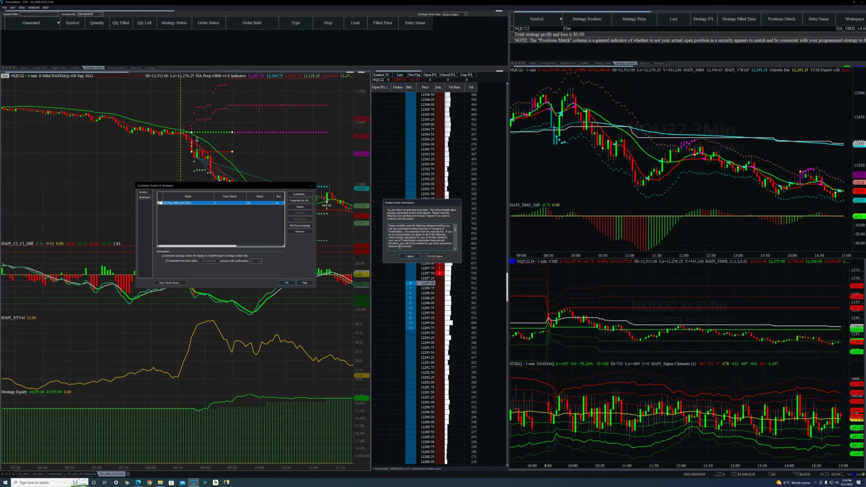
left_click(410, 256)
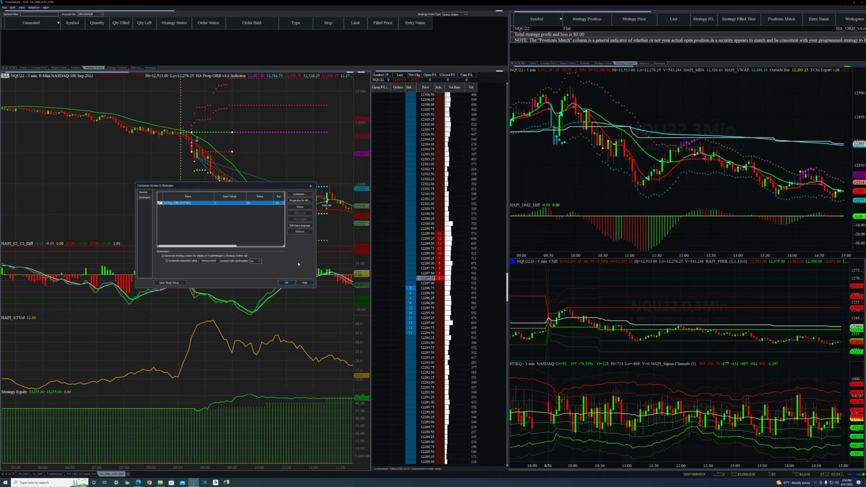
left_click(260, 262)
left_click(257, 270)
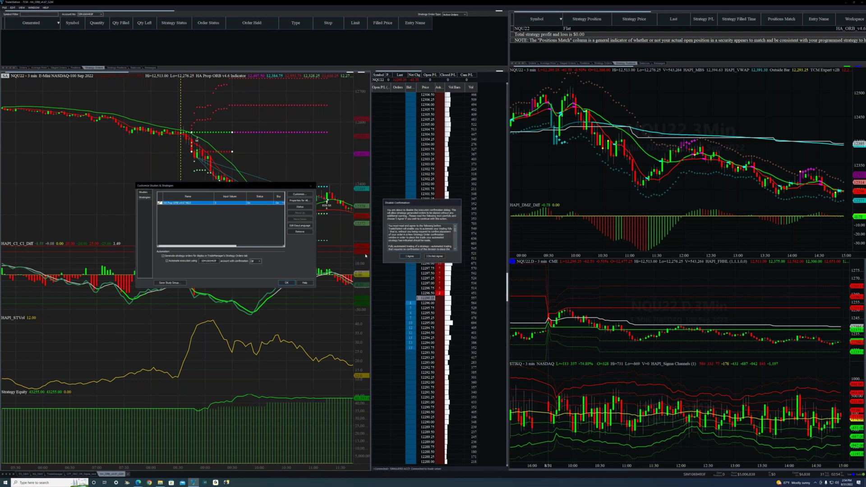
key("Return")
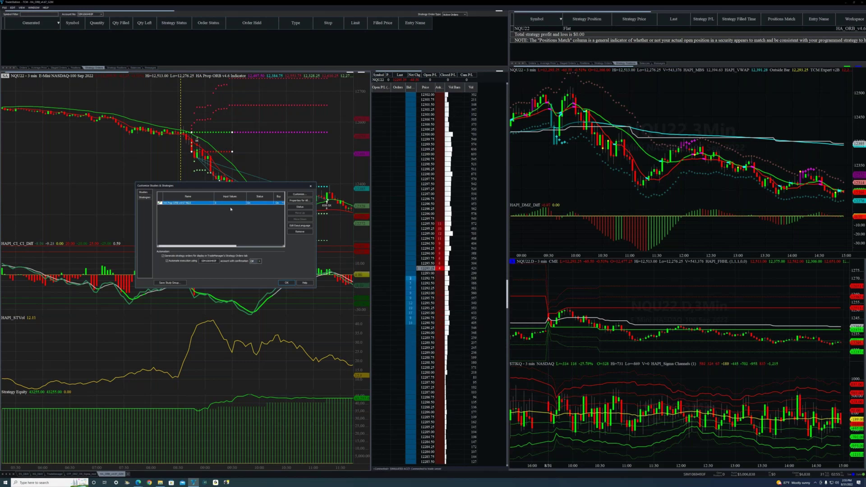
Step: Check the strategy's inputs, then open Strategy Properties for All Strategies on the chart
left_click(302, 195)
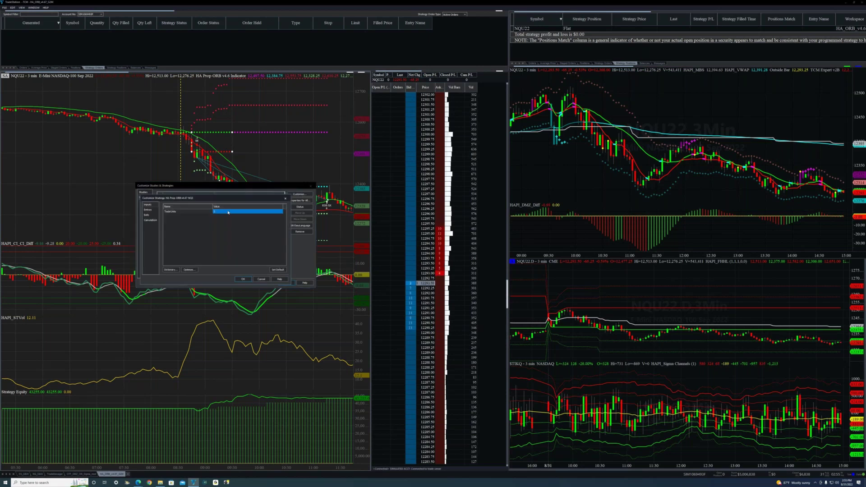
left_click(244, 279)
left_click(299, 208)
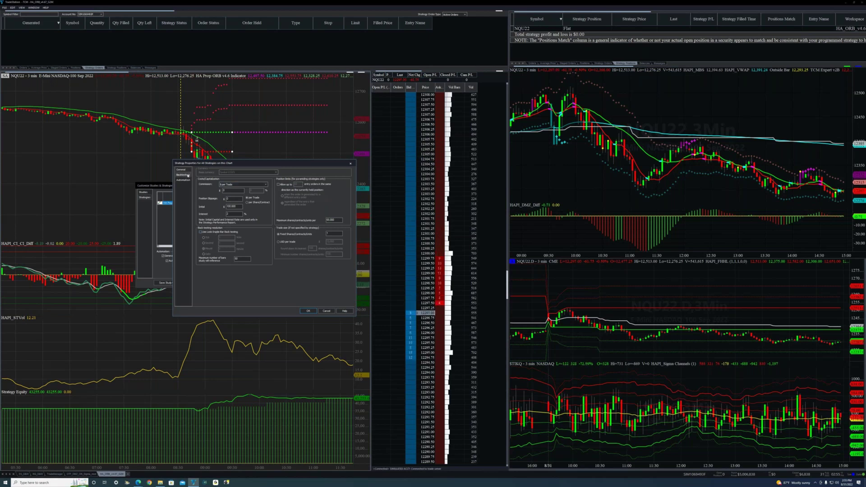
Step: Review the Backtesting, Automation and General strategy properties, then confirm both dialogs to return to the NQU22 chart
left_click(188, 175)
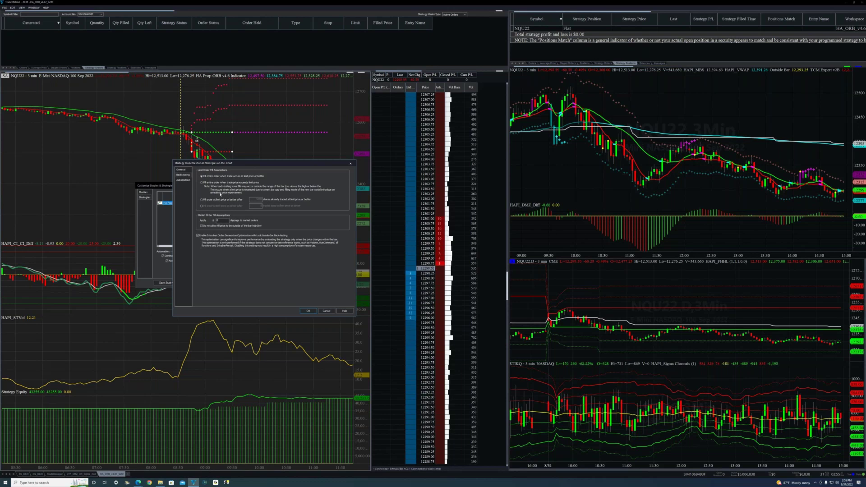
left_click(183, 181)
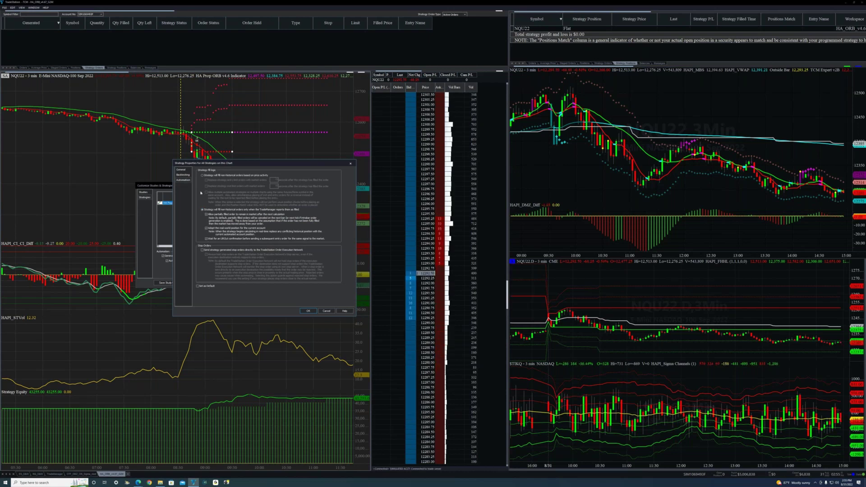
left_click(180, 175)
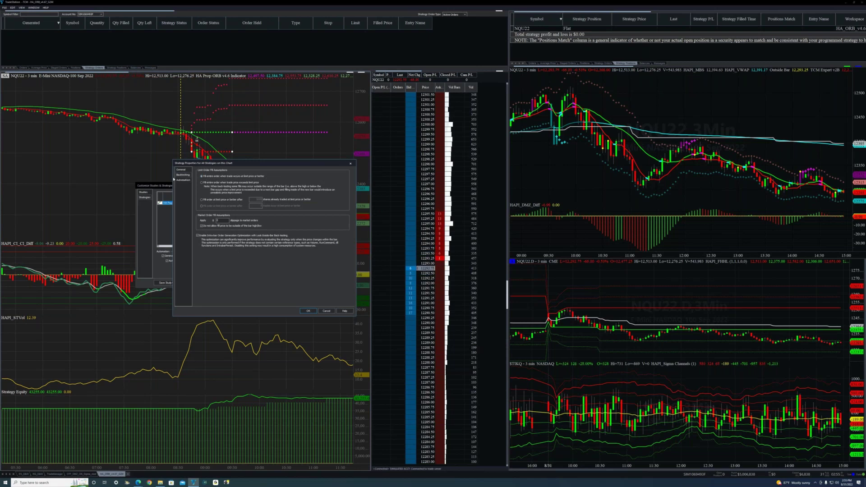
left_click(184, 170)
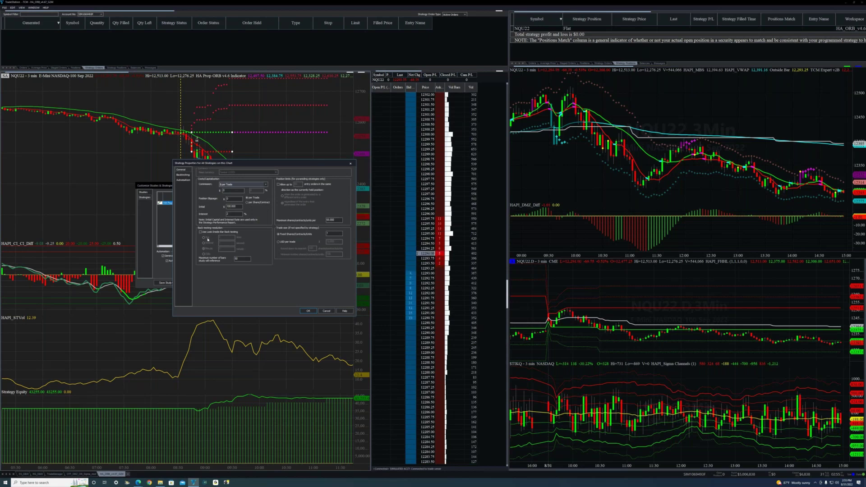
left_click(308, 311)
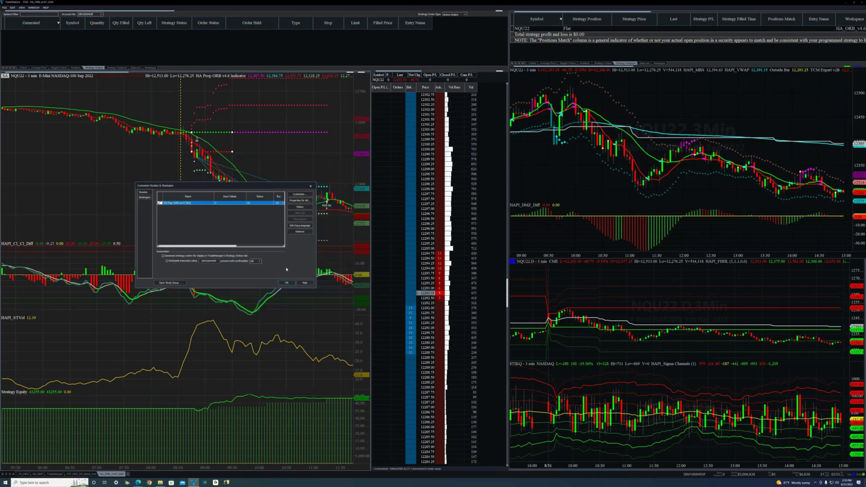
left_click(287, 283)
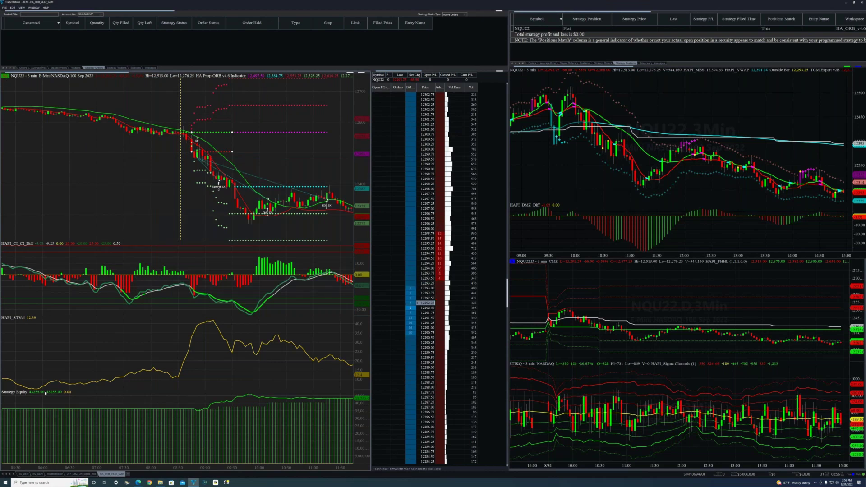
Step: In the Development Environment, run Build > Verify All on all studies and functions
left_click(206, 483)
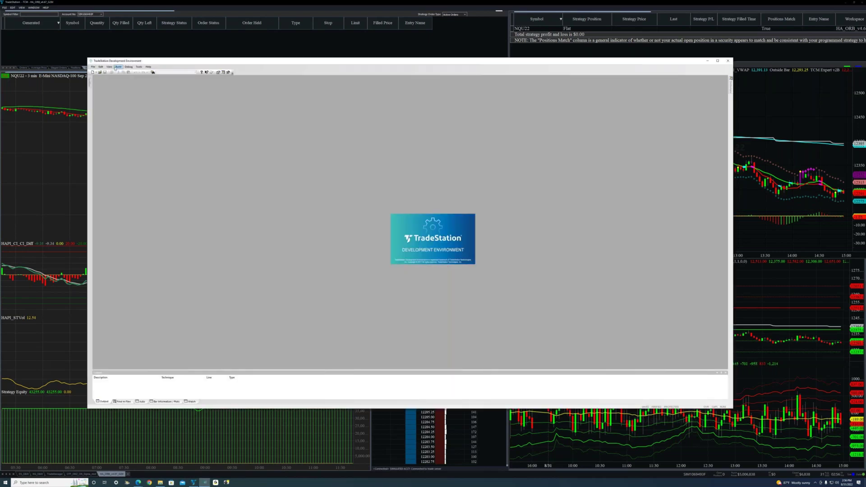
left_click(118, 67)
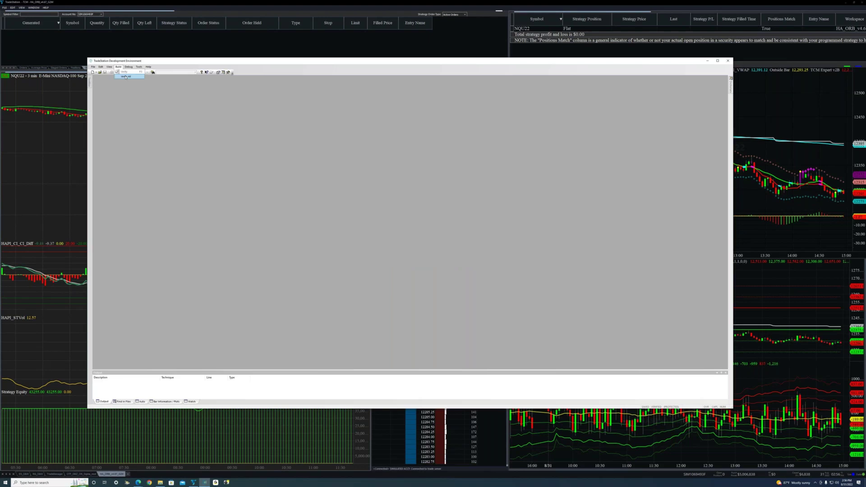
left_click(126, 77)
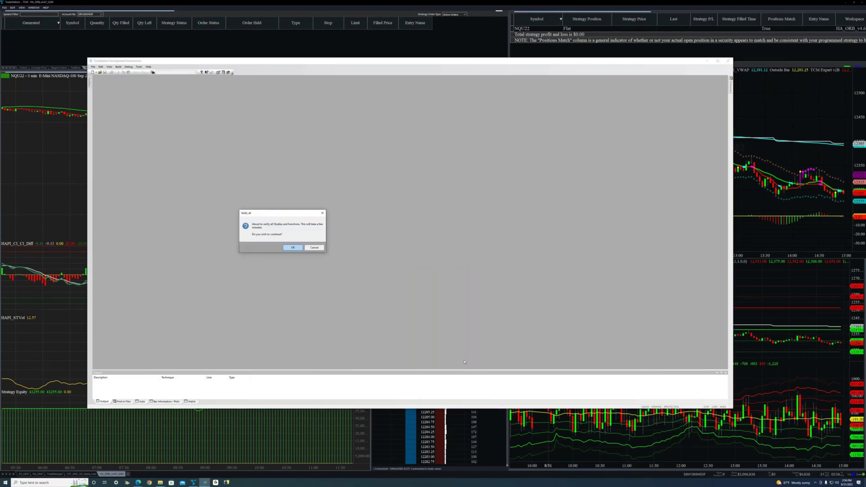
left_click(293, 247)
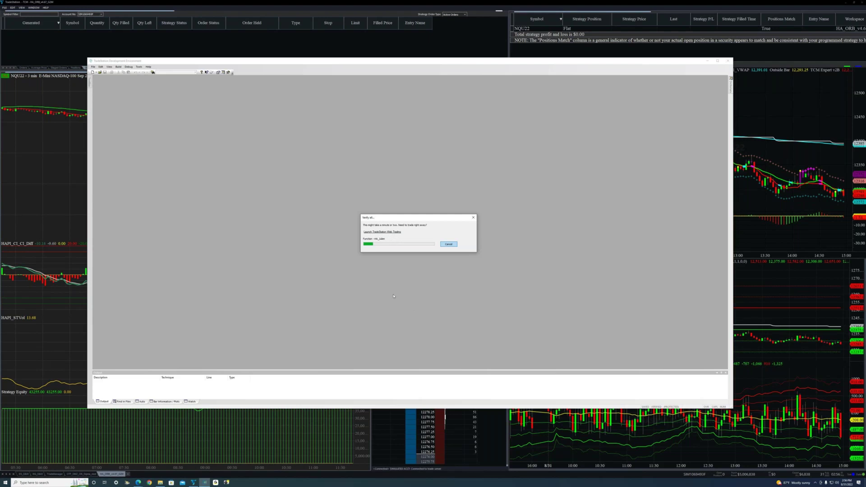
Step: Bring the NQU22 chart workspace with the HA Prop ORB levels back to the front
left_click(64, 141)
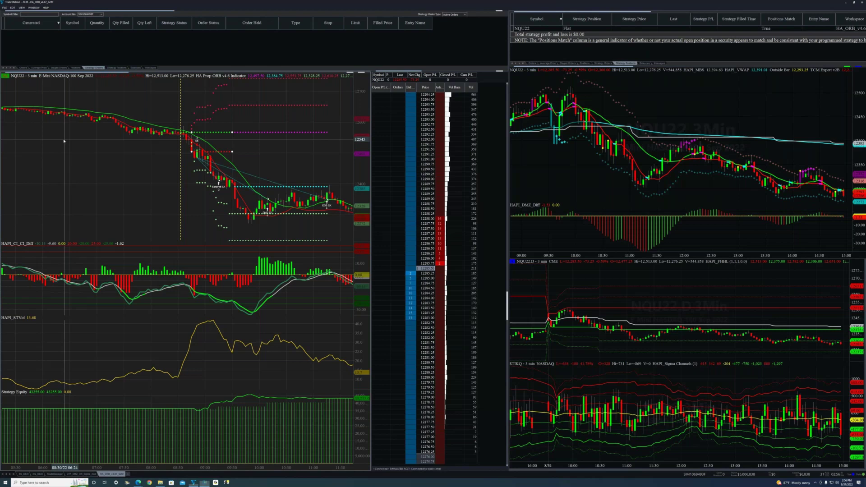